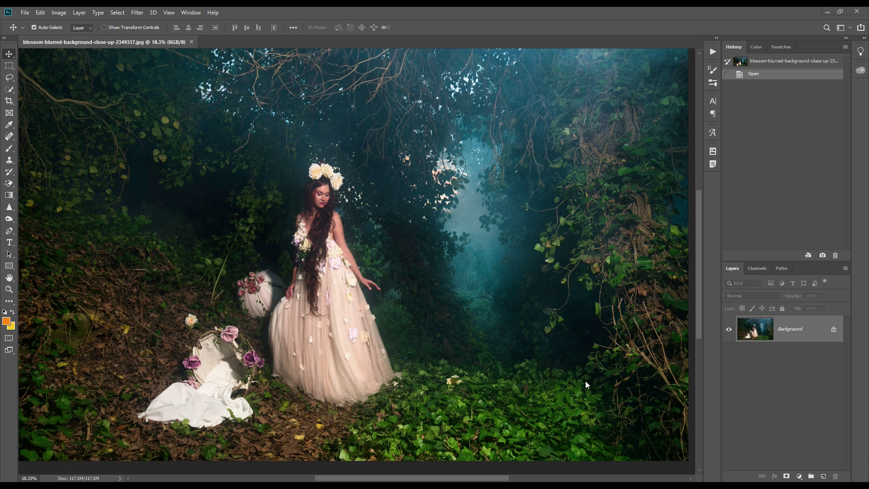
Open the fill and adjustment layer menu at the bottom of the Layers panel for the forest photo.
click(799, 476)
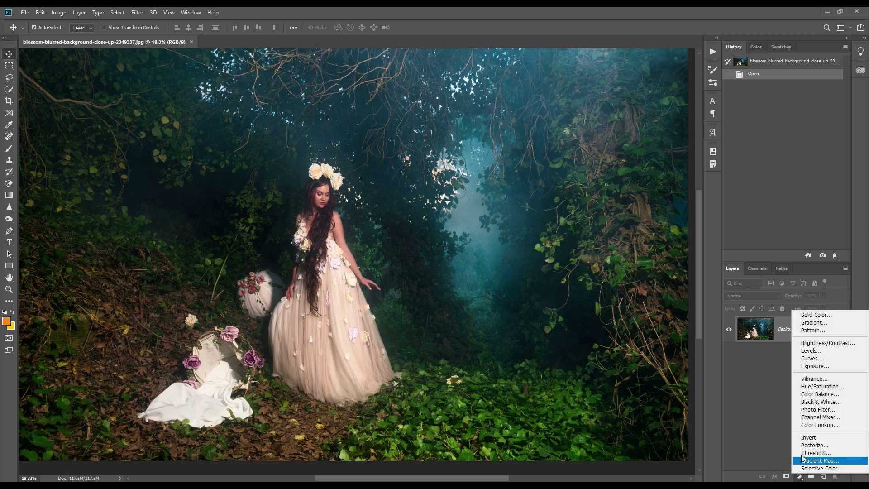
Add a Channel Mixer layer with Red output mixing Red +22, Green +200, Blue -192.
click(821, 417)
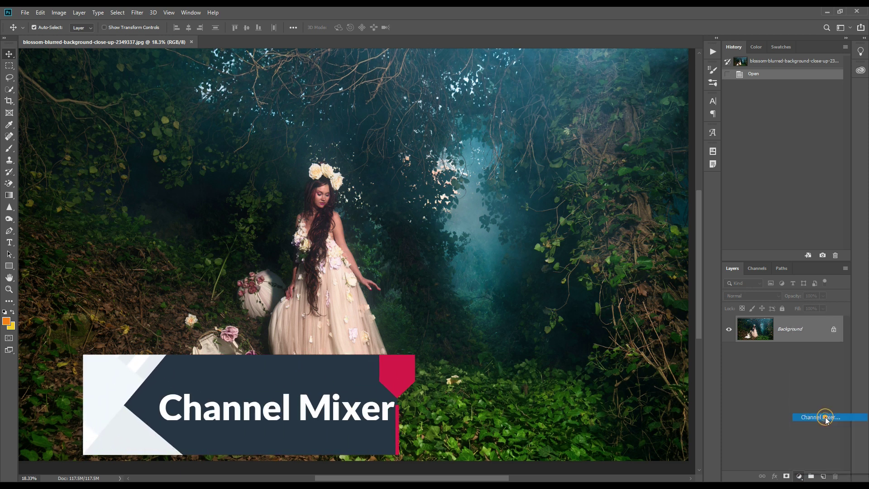
click(670, 162)
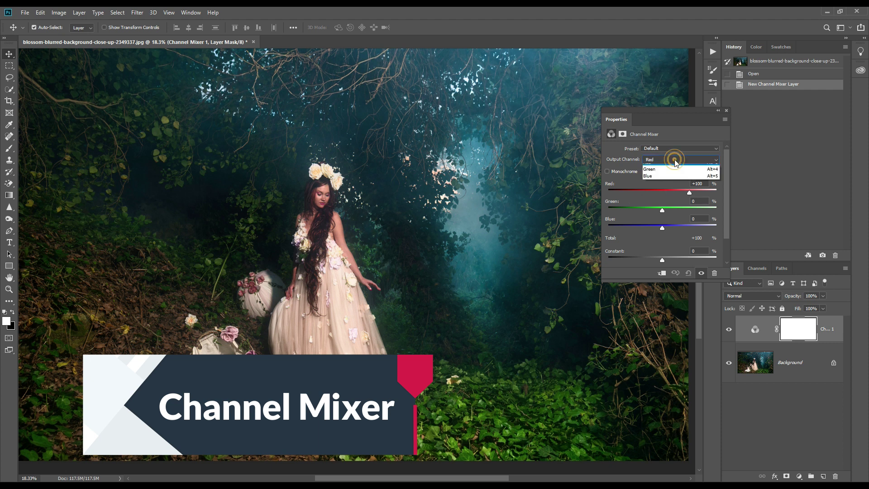
click(662, 164)
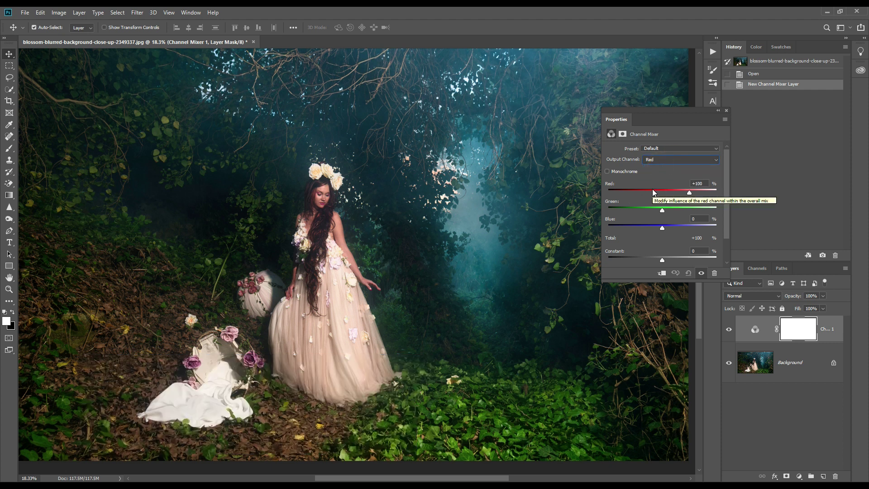
drag(690, 193, 727, 211)
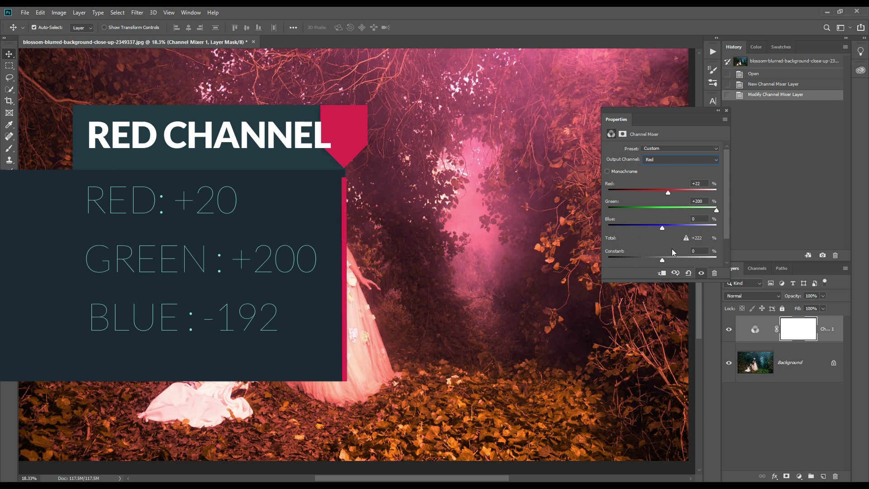
drag(663, 227, 611, 228)
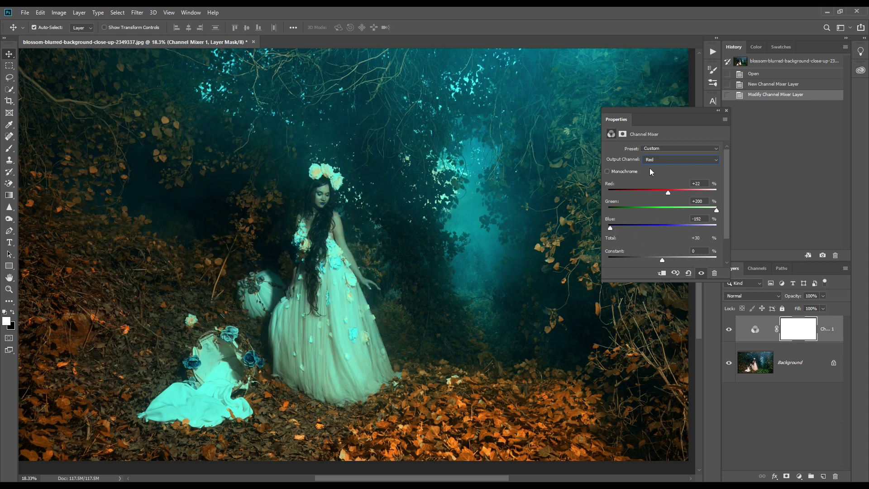
click(727, 110)
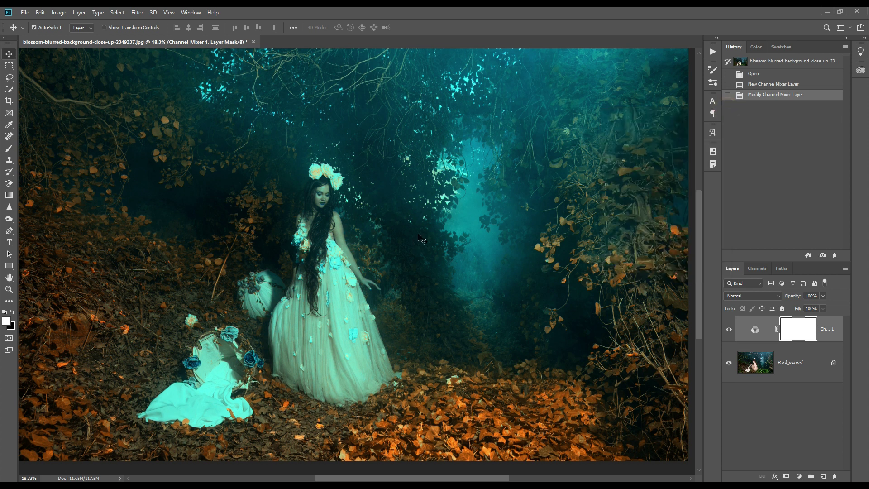
Set the Channel Mixer layer's blend mode to Lighten, toggling its visibility to compare.
scroll(433, 234, down, 1)
scroll(246, 308, up, 1)
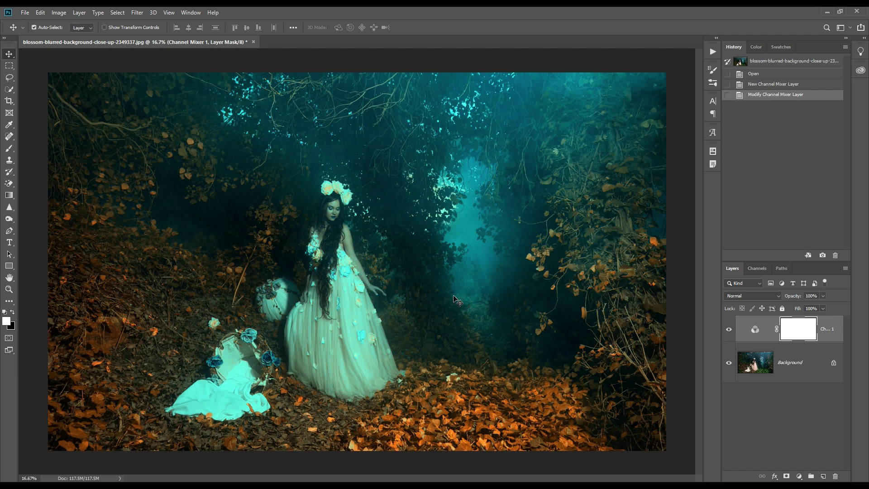
click(752, 296)
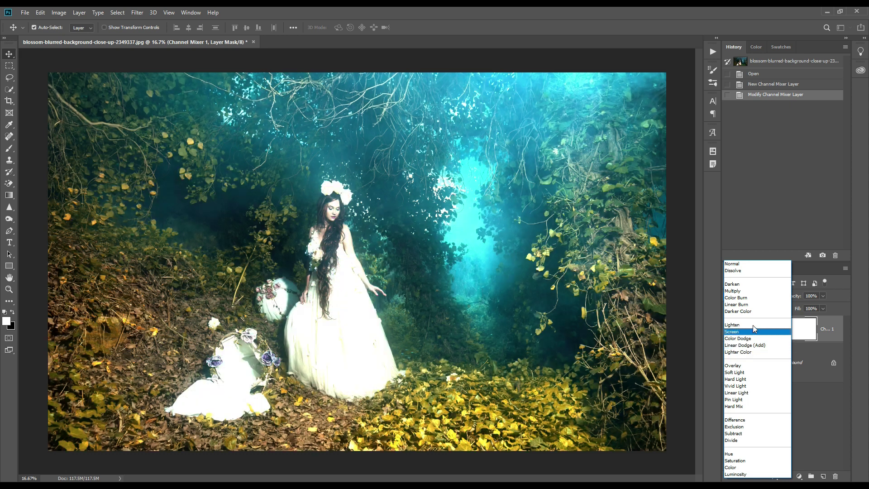
click(753, 326)
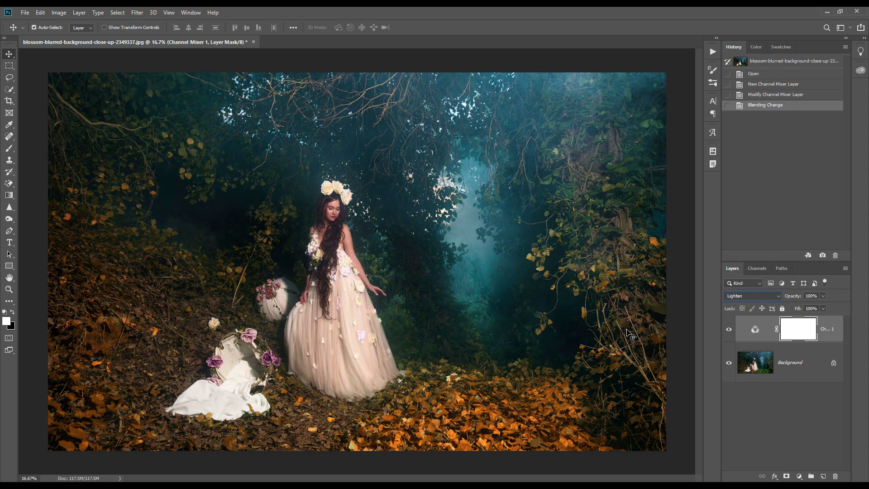
click(729, 330)
click(730, 330)
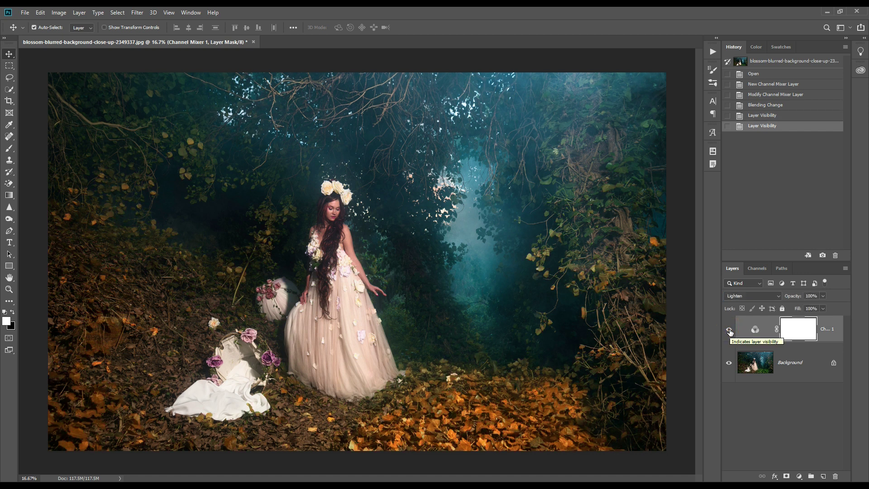
click(799, 476)
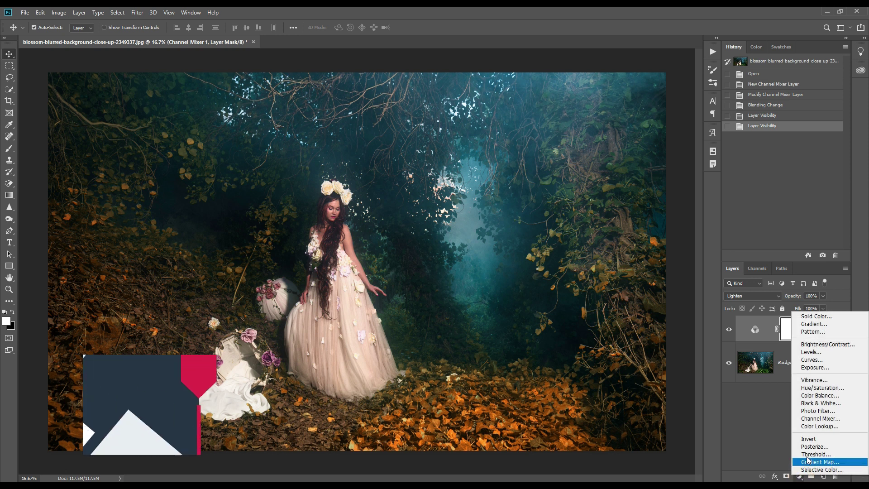
Add a Hue/Saturation layer shifting the Yellows hue to -30 so the leaves turn red.
click(823, 388)
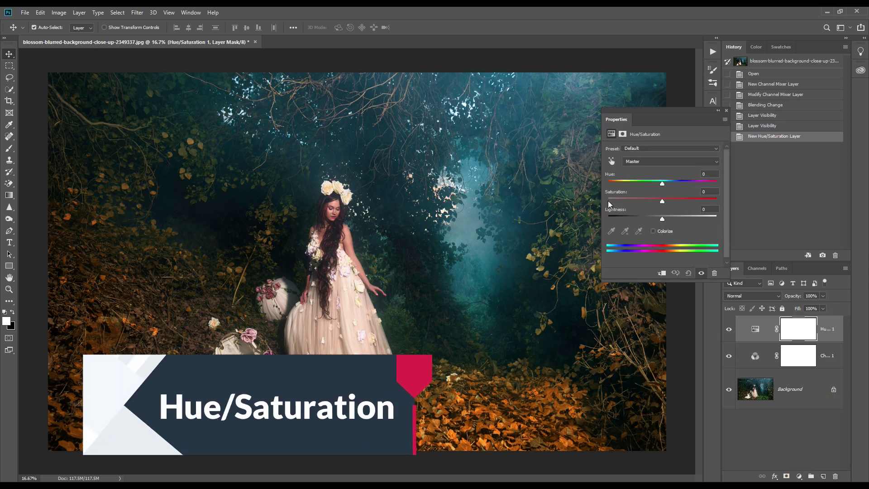
click(660, 161)
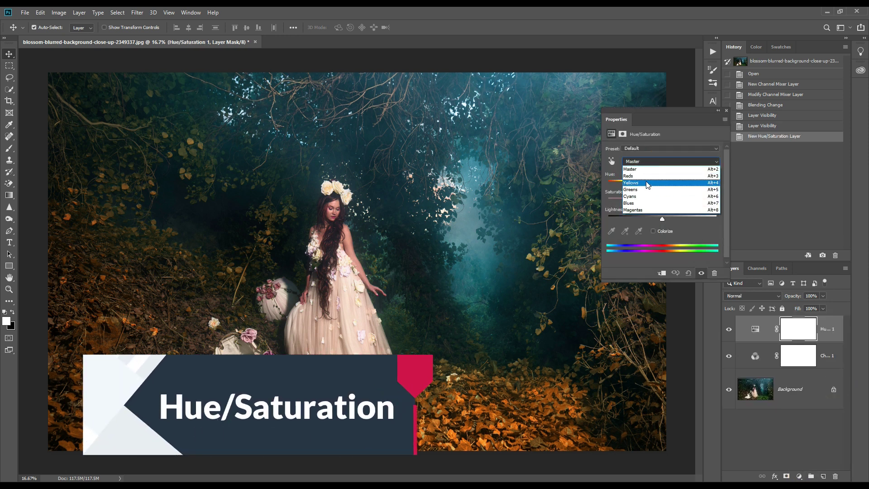
click(647, 183)
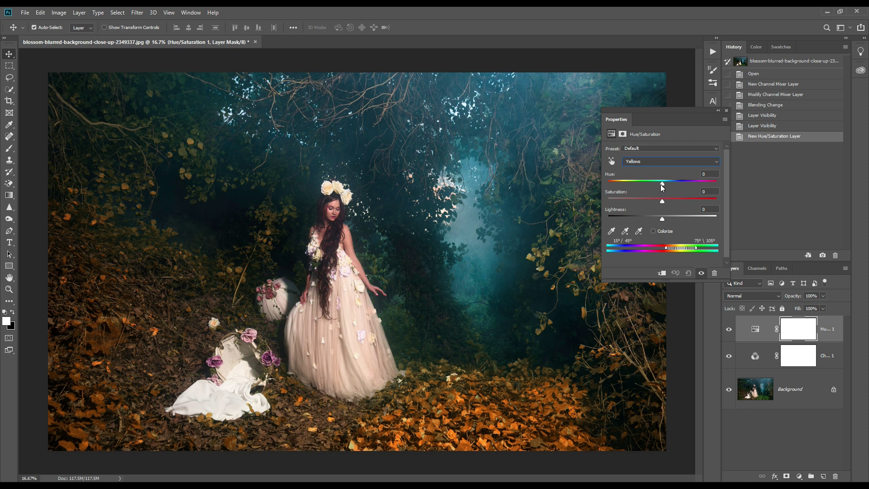
drag(661, 184, 646, 186)
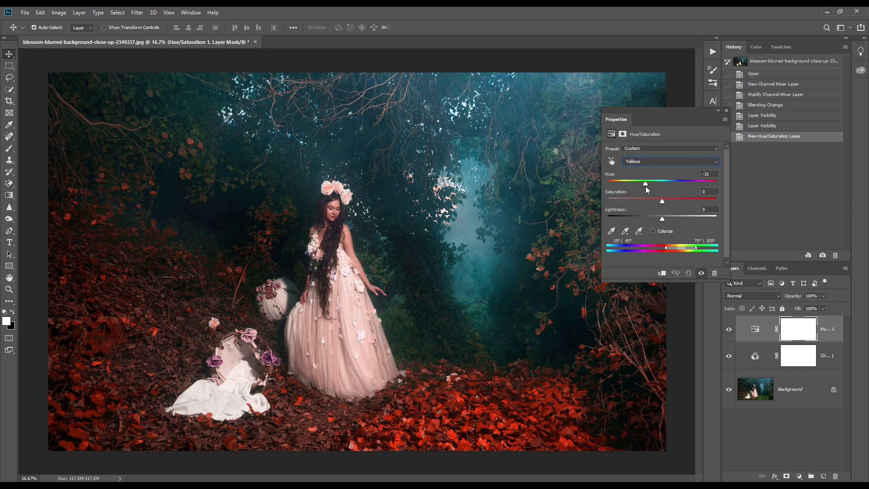
drag(646, 187, 646, 186)
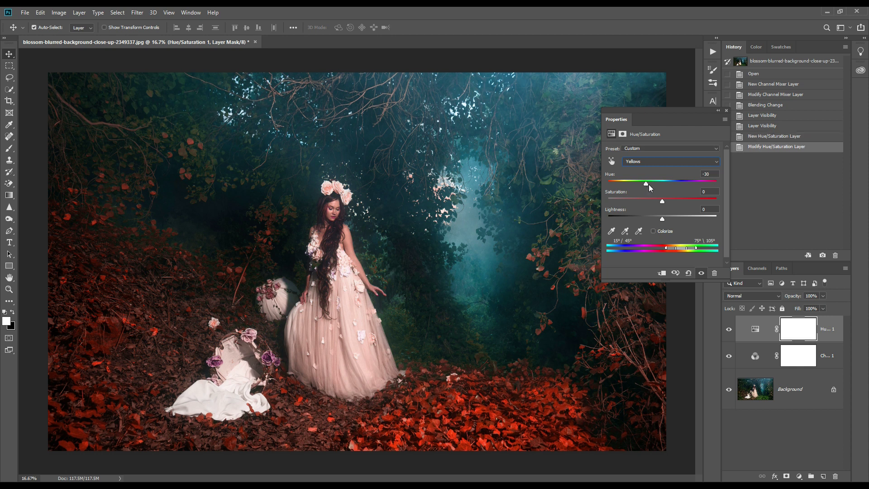
click(726, 110)
key(g)
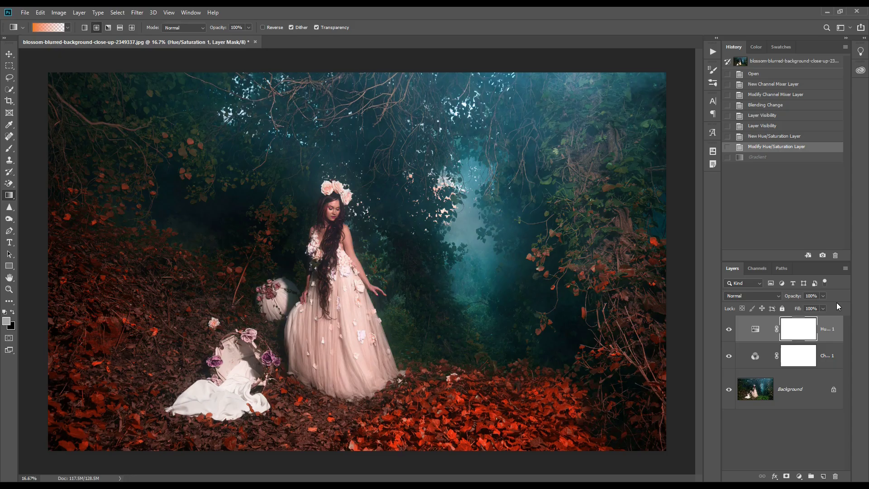
Add a new empty Layer 1 on top and select the Gradient Tool.
click(823, 476)
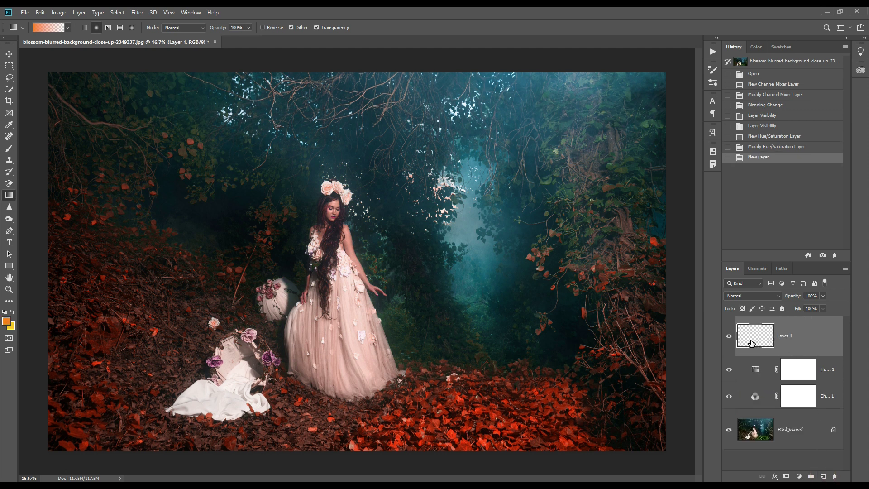
click(8, 198)
right_click(8, 198)
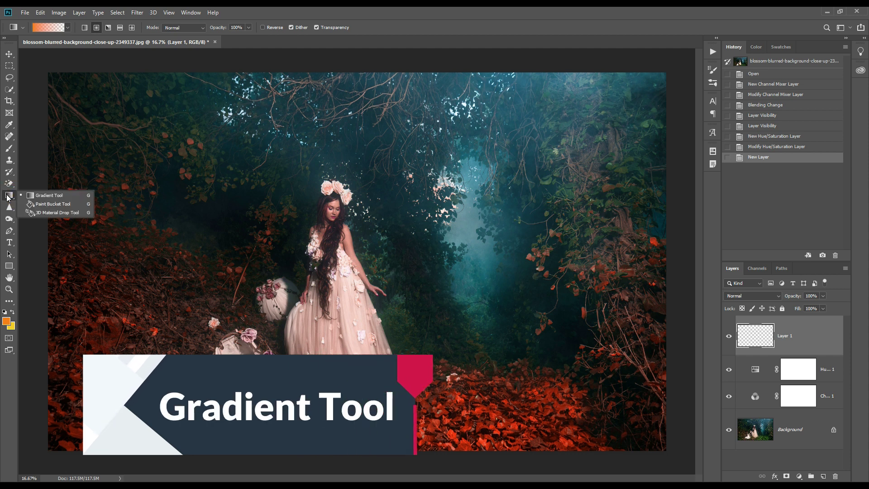
click(45, 198)
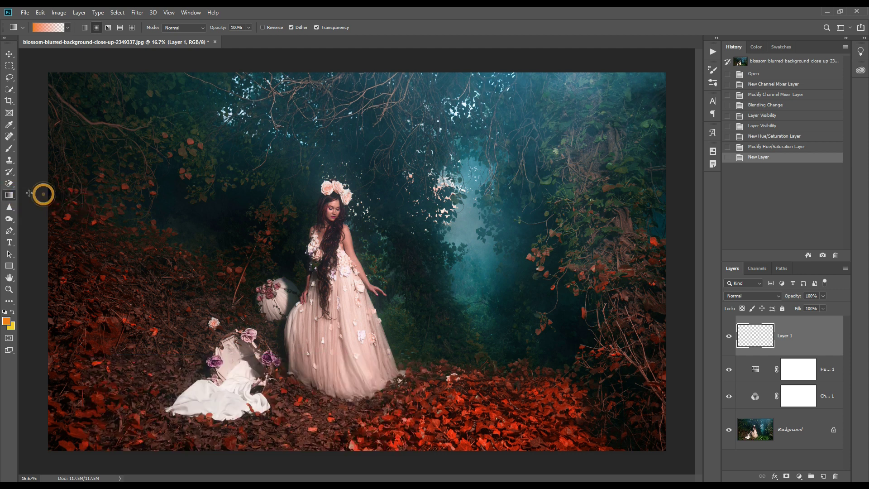
Set the foreground colour to orange FF8400.
click(7, 321)
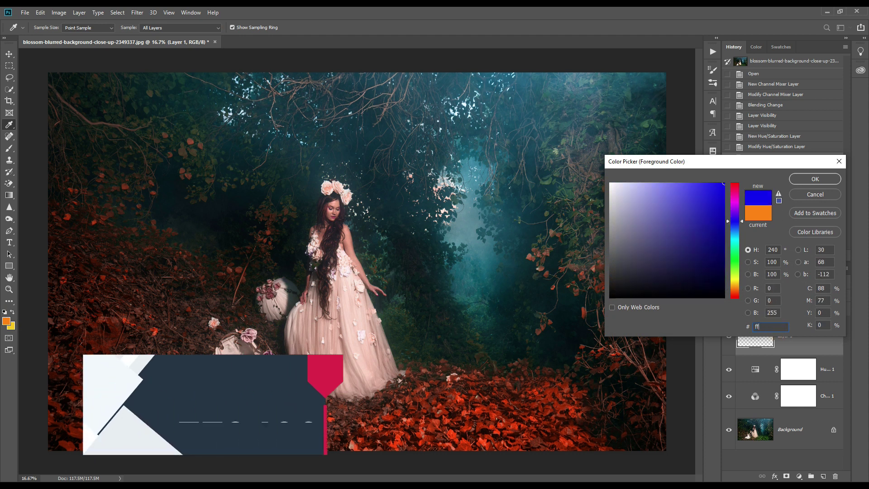
text(ff8400)
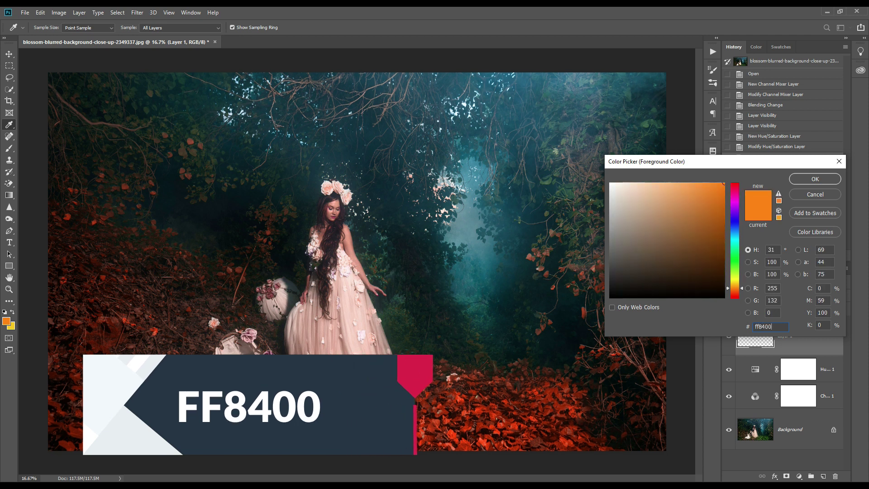
click(799, 182)
key(g)
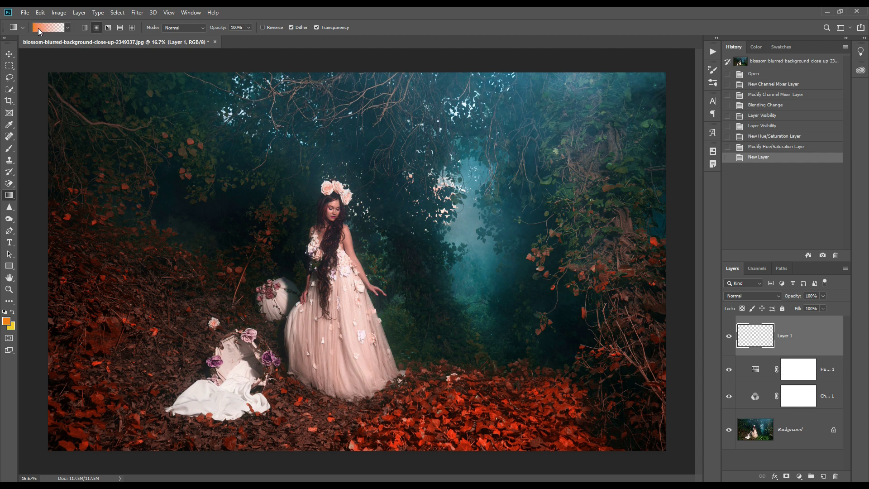
Draw an orange-to-transparent gradient from the top-right corner inward on Layer 1, at 61% opacity.
click(68, 28)
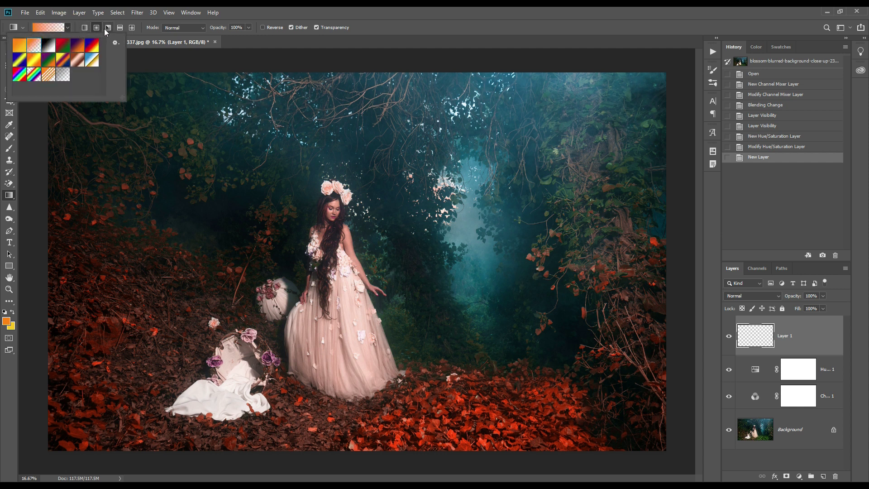
click(97, 29)
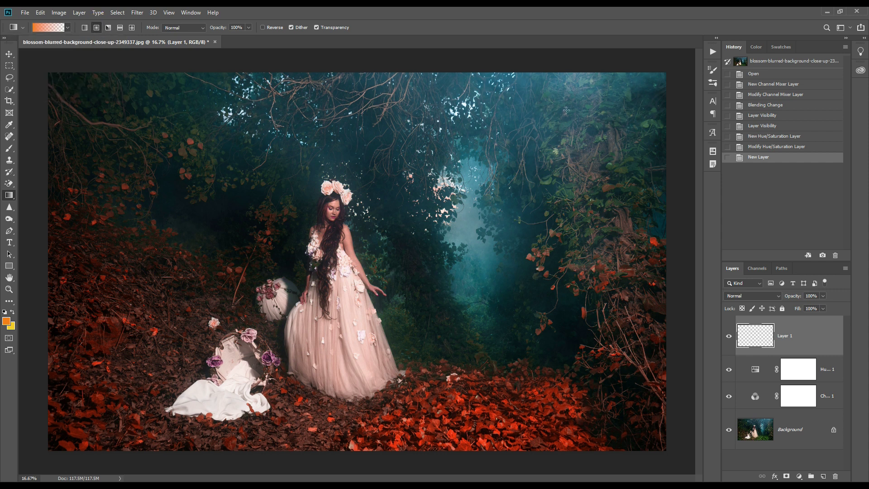
drag(665, 73, 440, 264)
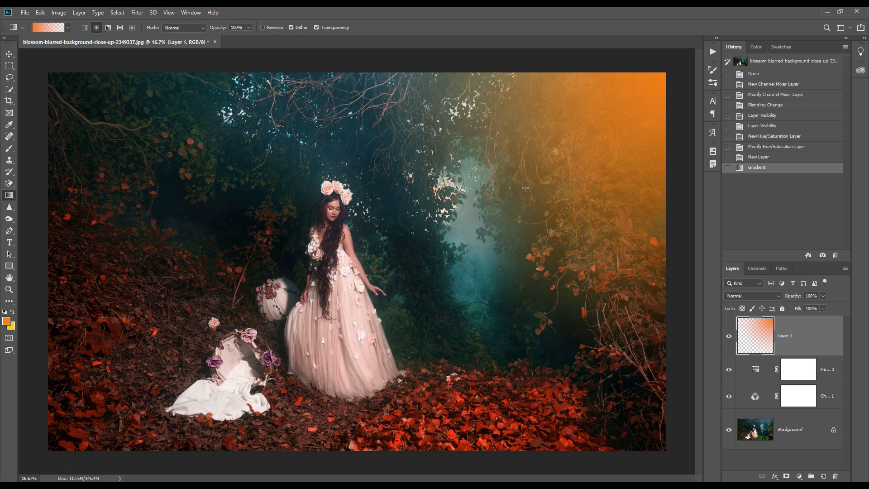
click(823, 296)
drag(826, 306, 808, 307)
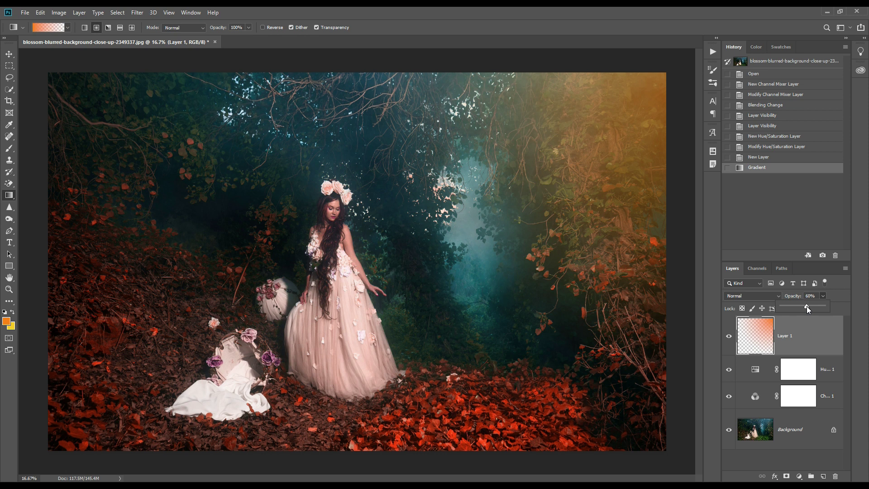
Set the orange glow layer's opacity to 60%.
click(678, 28)
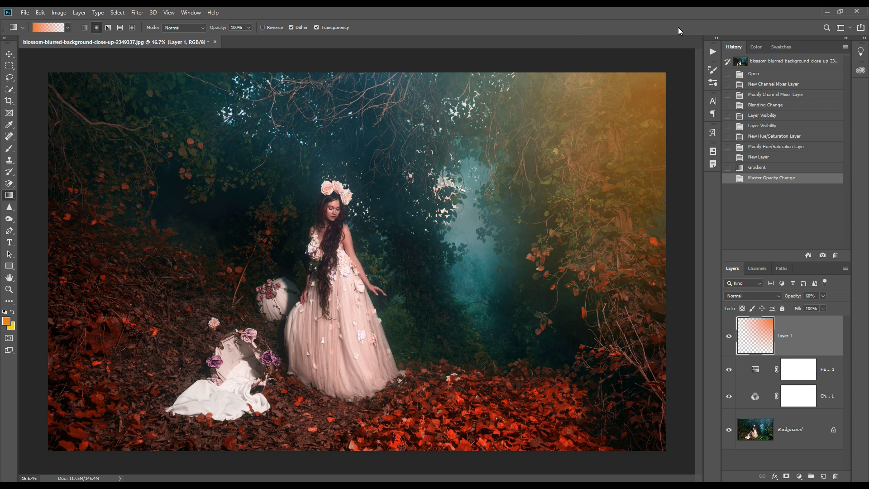
click(800, 477)
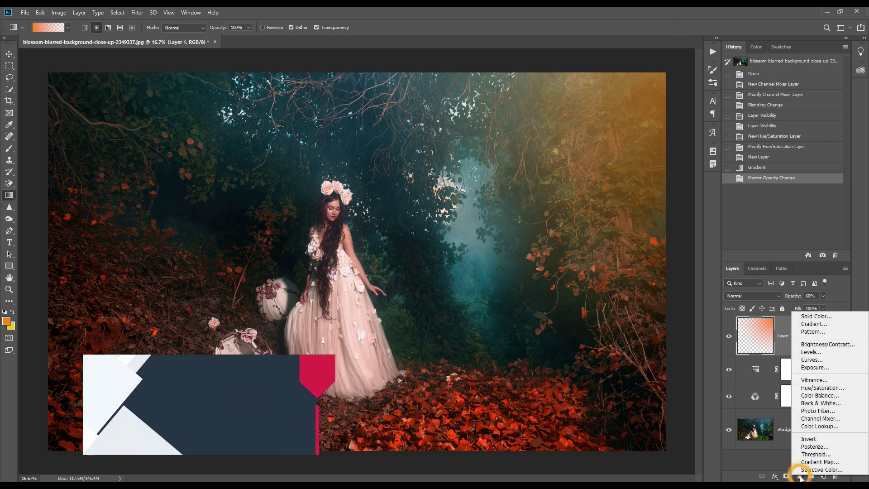
Add a Neutral Density gradient fill, Radial style, Scale 250, Reverse checked, as an edge vignette.
click(834, 325)
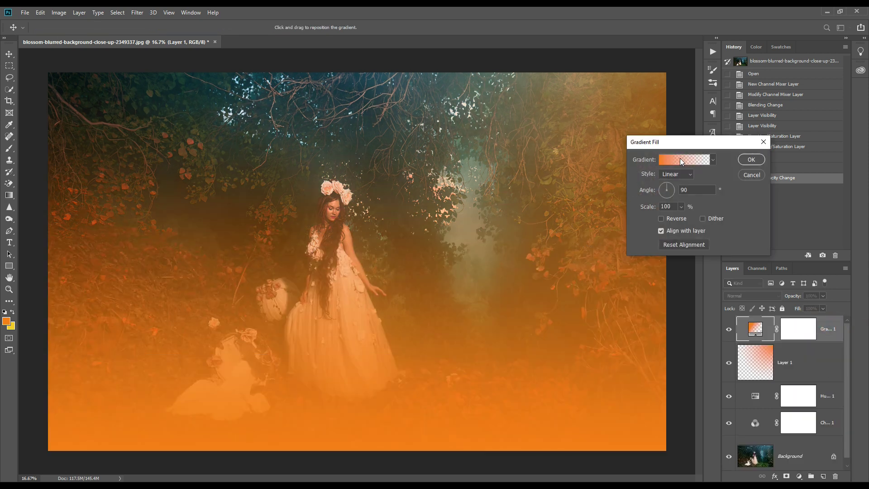
click(682, 161)
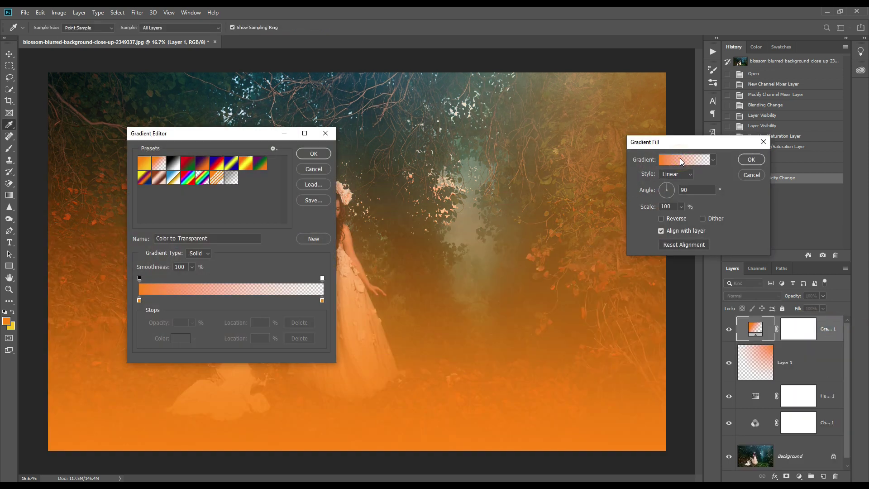
click(232, 178)
click(312, 156)
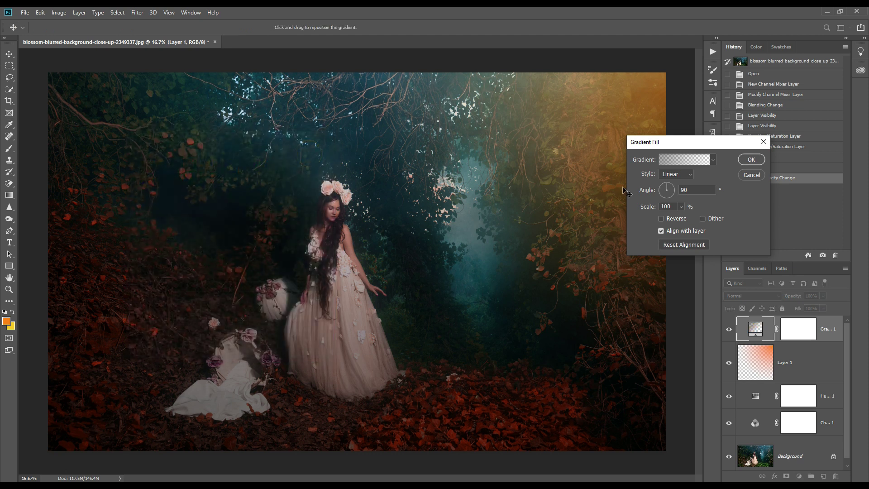
click(692, 177)
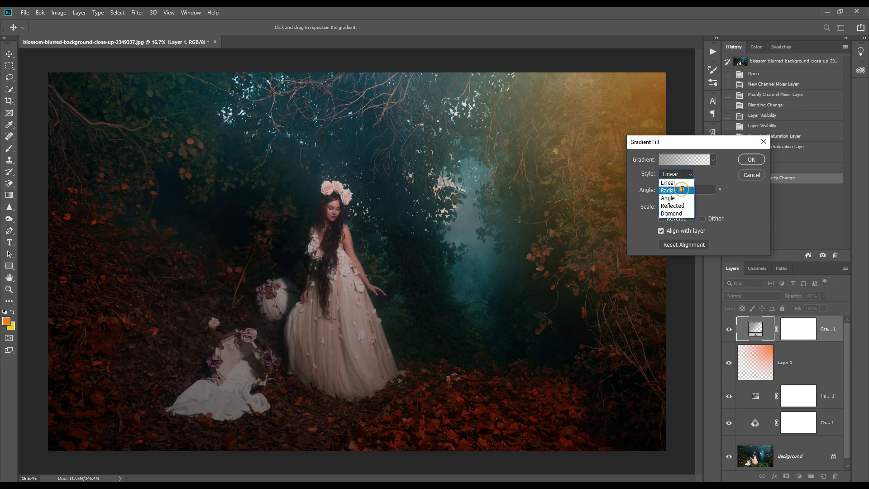
click(682, 190)
double_click(675, 207)
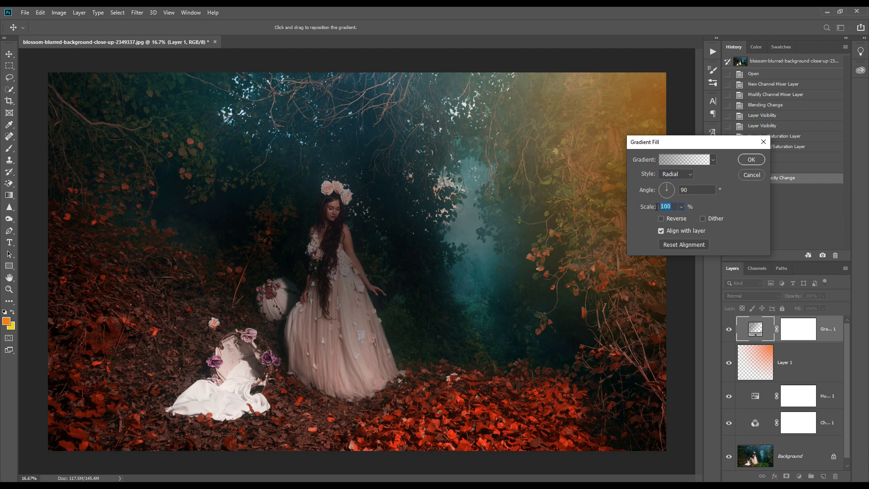
text(250)
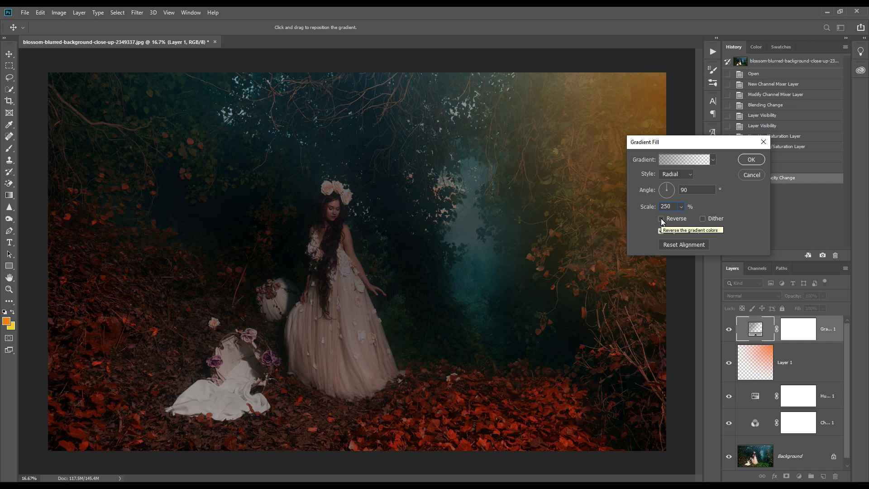
click(661, 218)
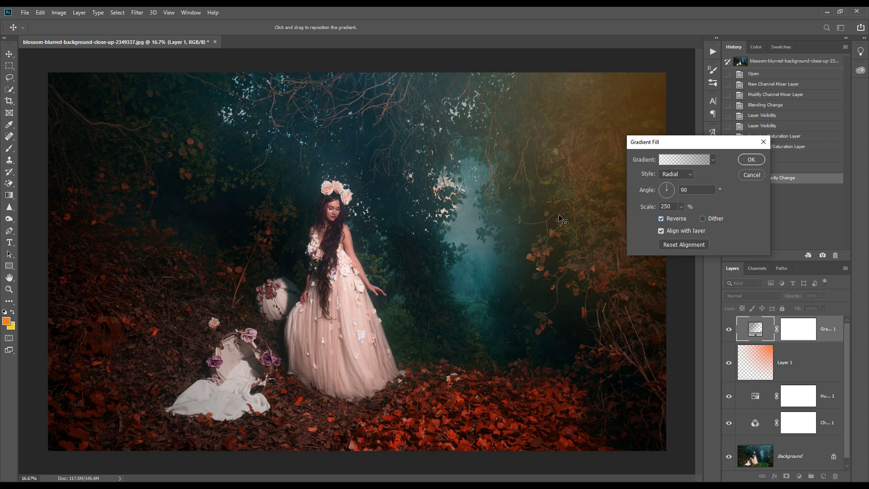
click(746, 162)
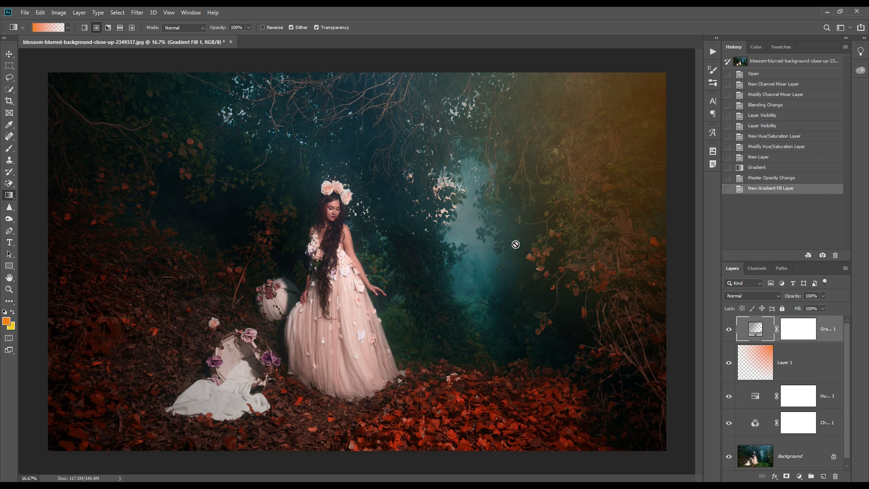
click(800, 477)
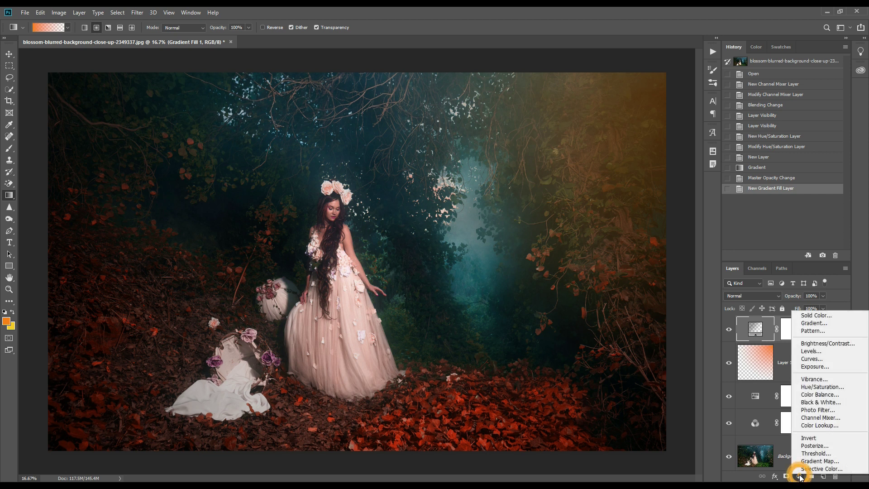
Add a Curves layer that lifts the midtones and raises the black point for a matte look.
click(831, 359)
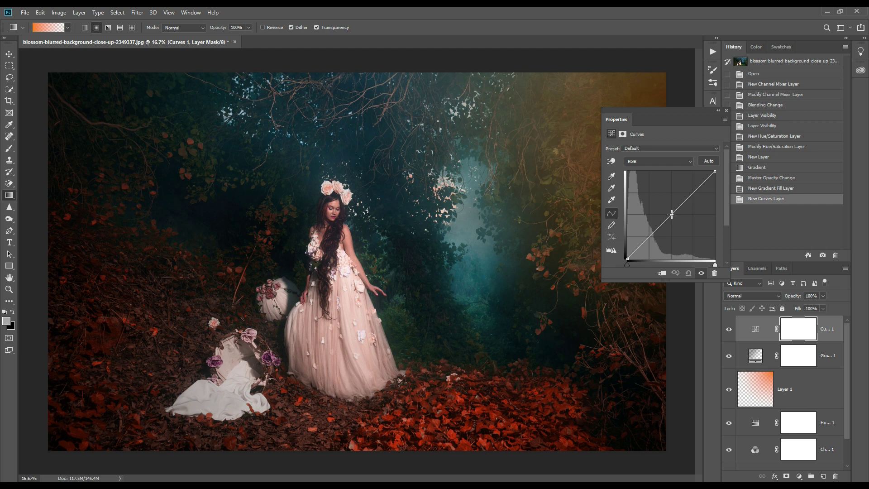
drag(676, 211, 679, 212)
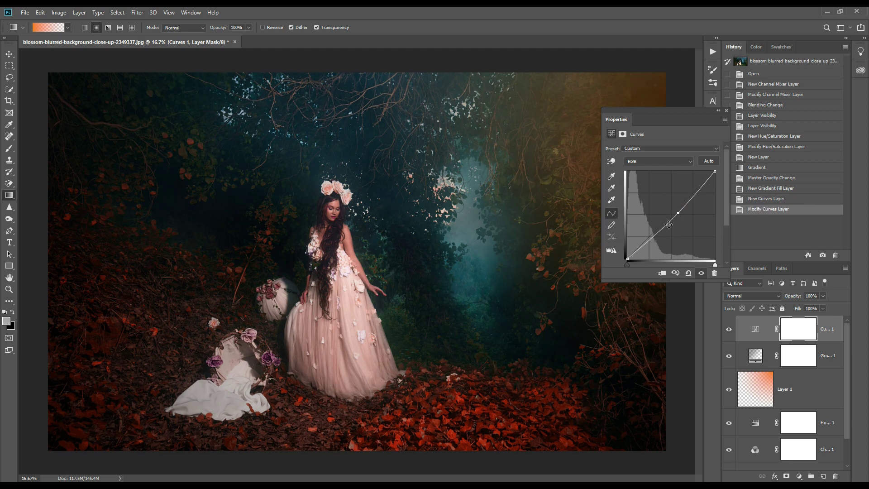
drag(651, 238, 623, 251)
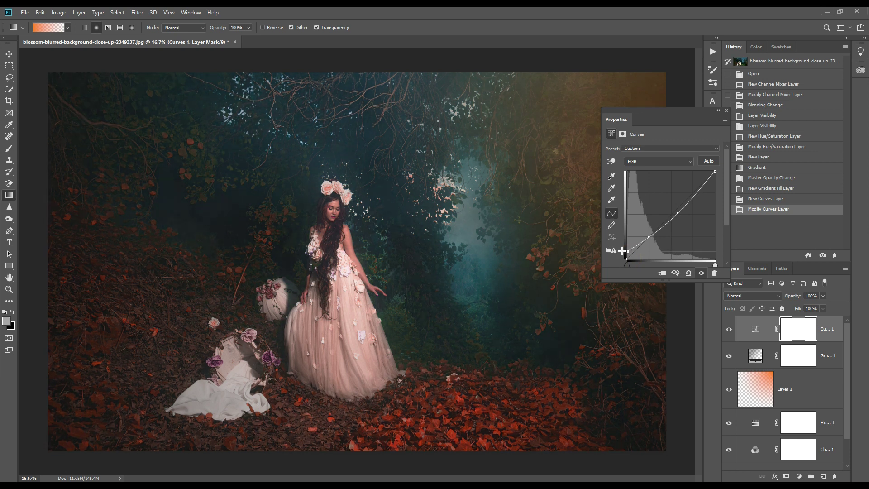
drag(623, 250, 622, 250)
drag(679, 213, 674, 210)
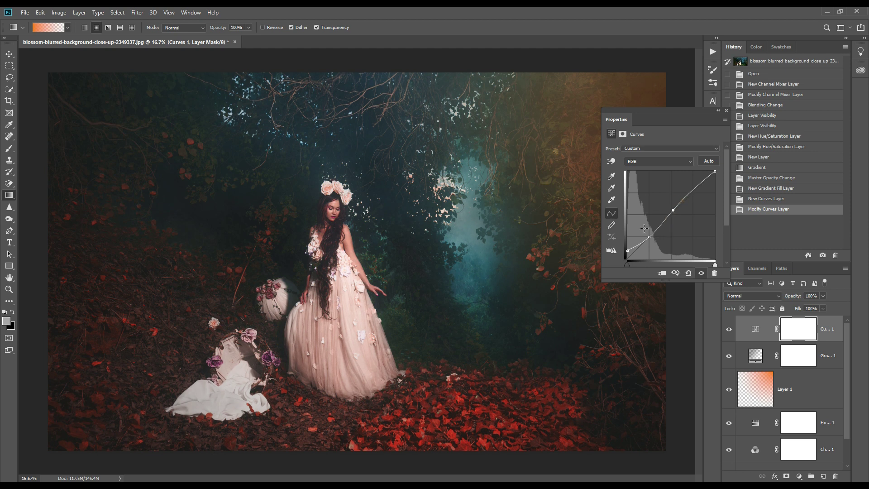
click(626, 250)
click(727, 111)
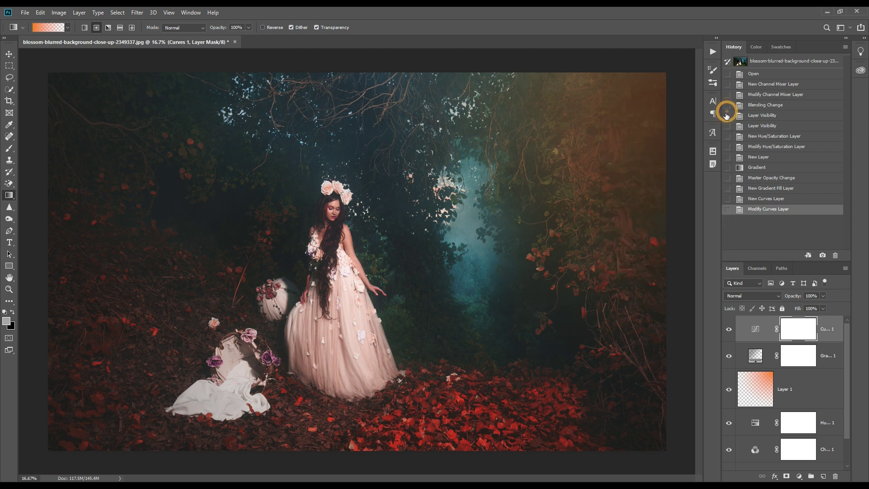
Add an Exposure layer with Offset +0.0042 and Gamma Correction 0.96.
click(800, 476)
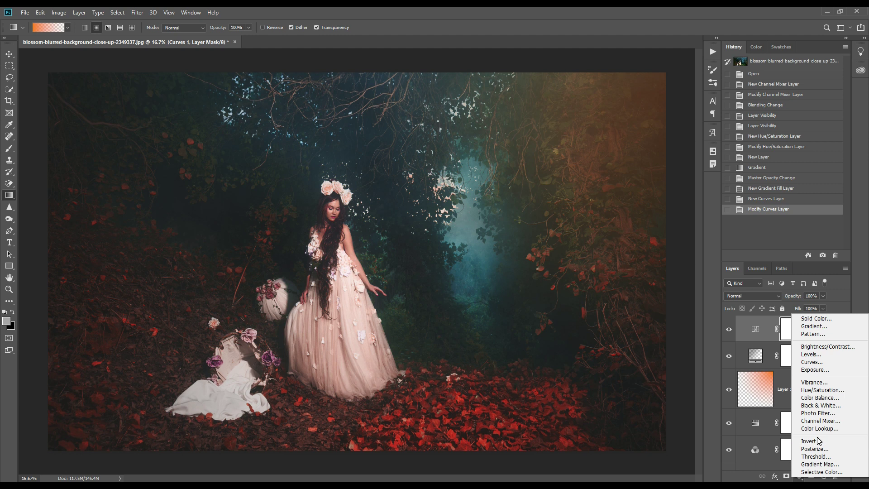
click(815, 369)
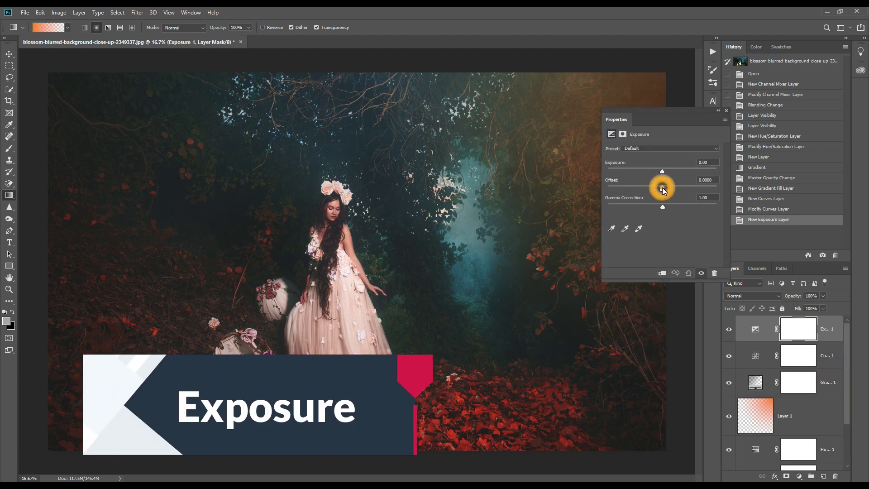
drag(662, 188, 664, 186)
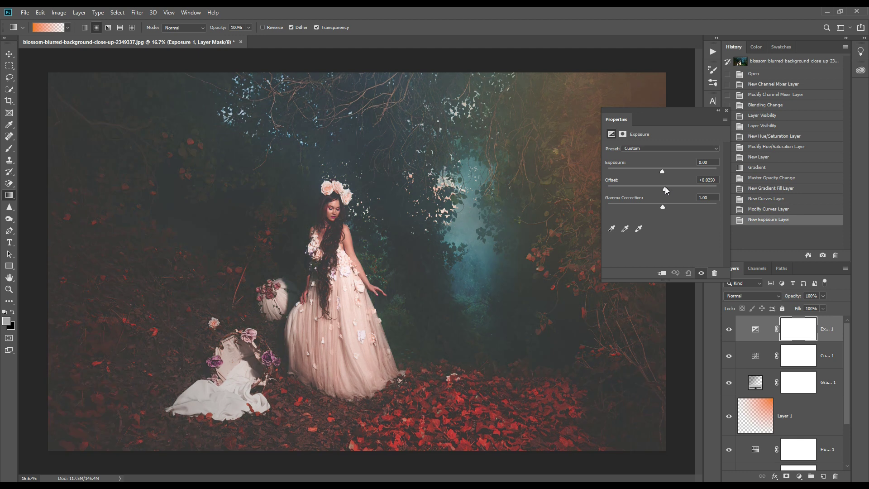
drag(664, 186, 663, 186)
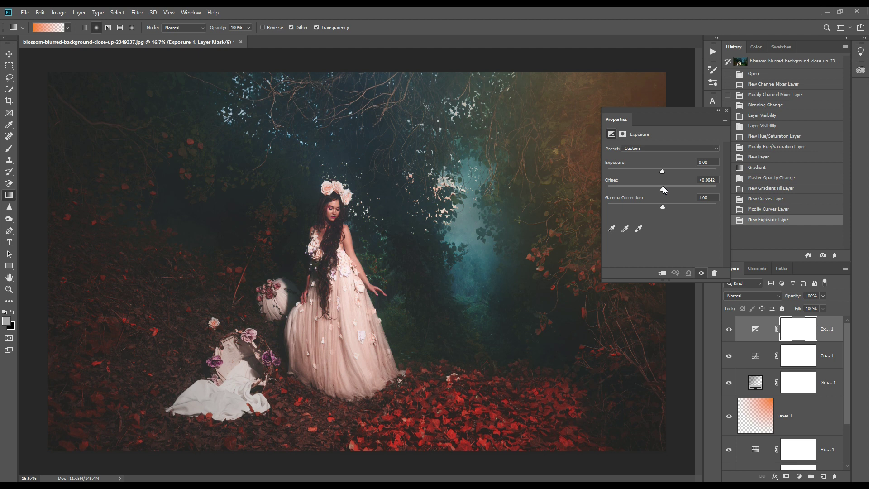
drag(662, 186, 664, 189)
click(664, 207)
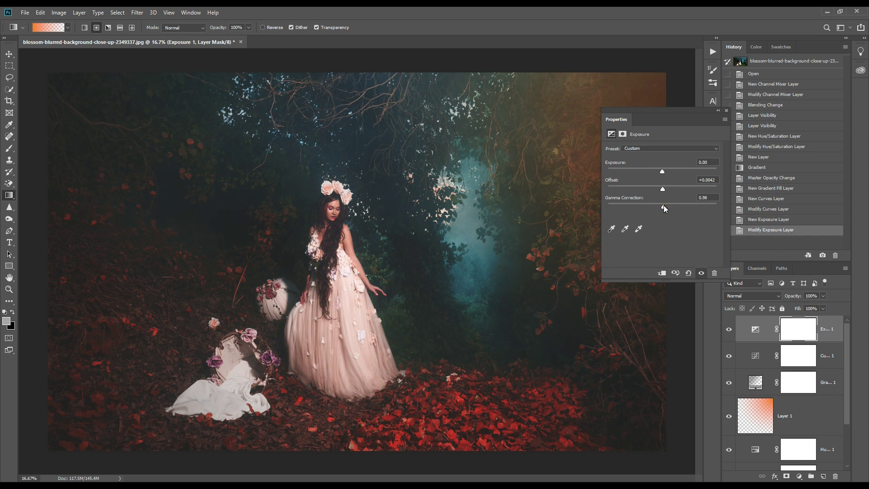
click(724, 112)
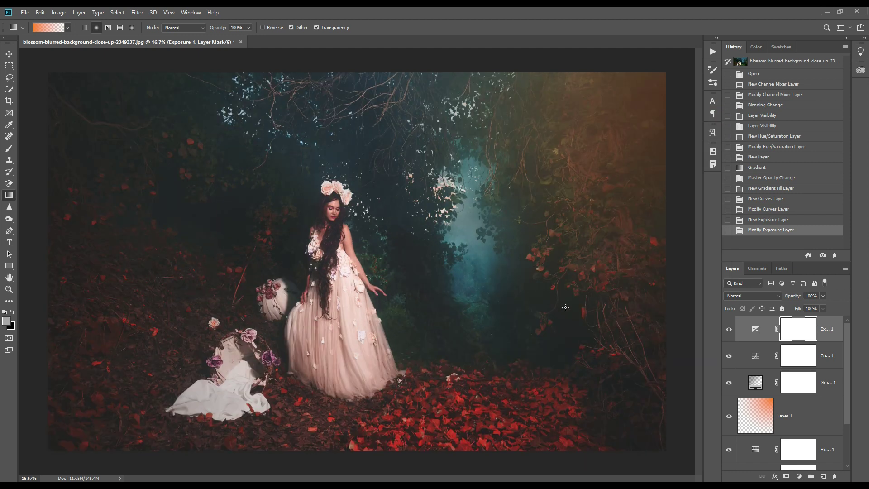
Solo the Background layer to compare the graded image with the original green forest photo, ending on the original.
scroll(713, 355, down, 1)
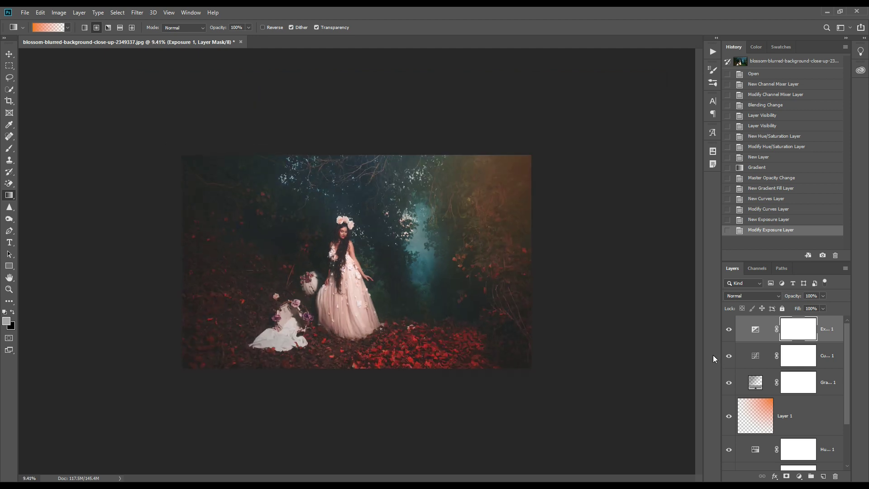
scroll(823, 415, down, 2)
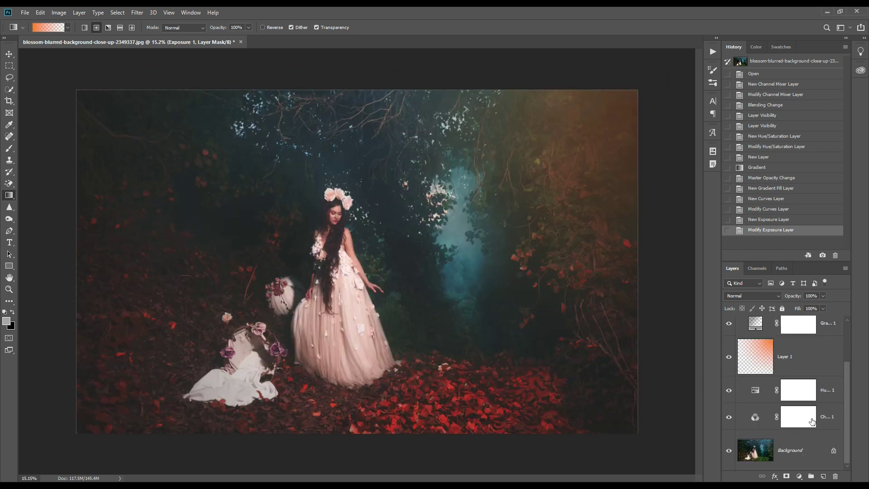
alt+click(730, 451)
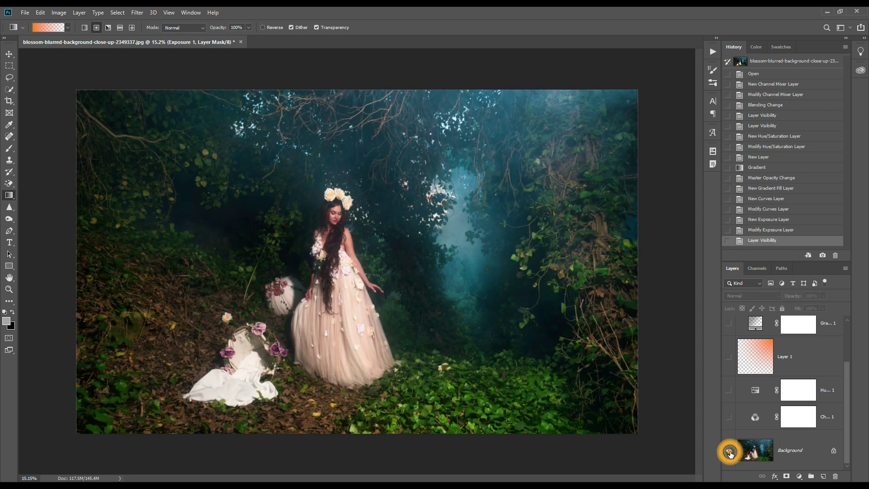
alt+click(730, 451)
alt+click(730, 451)
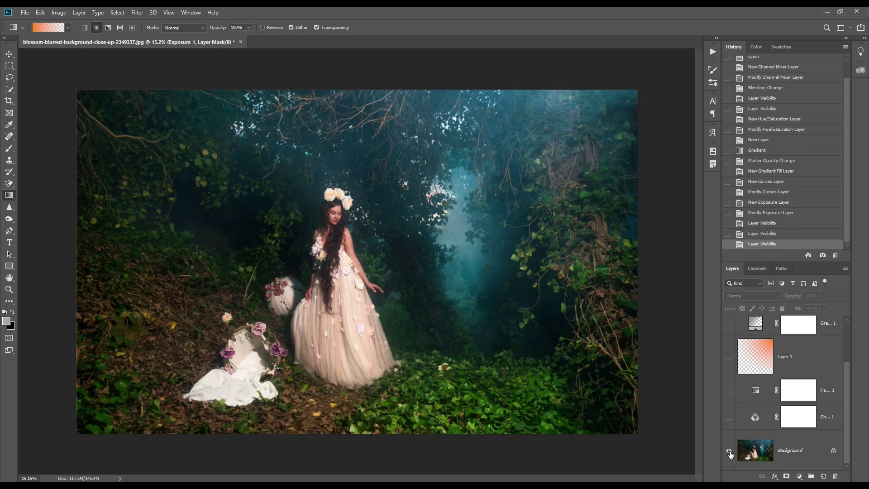